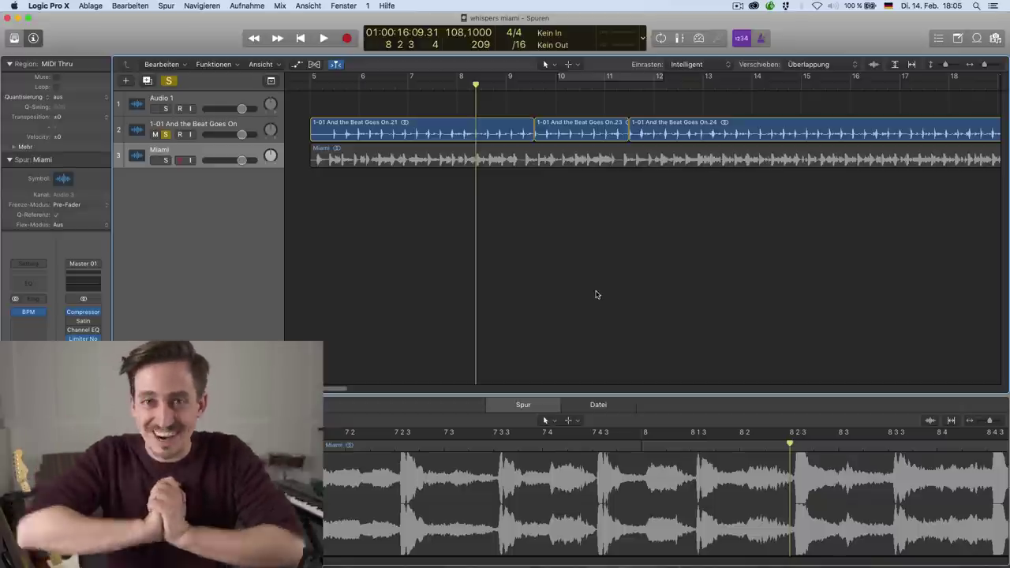
Set the cycle range around the region at bar 9 and play the soloed And the Beat Goes On excerpts near bars 75 and 134.
key("super+u")
left_click(647, 289)
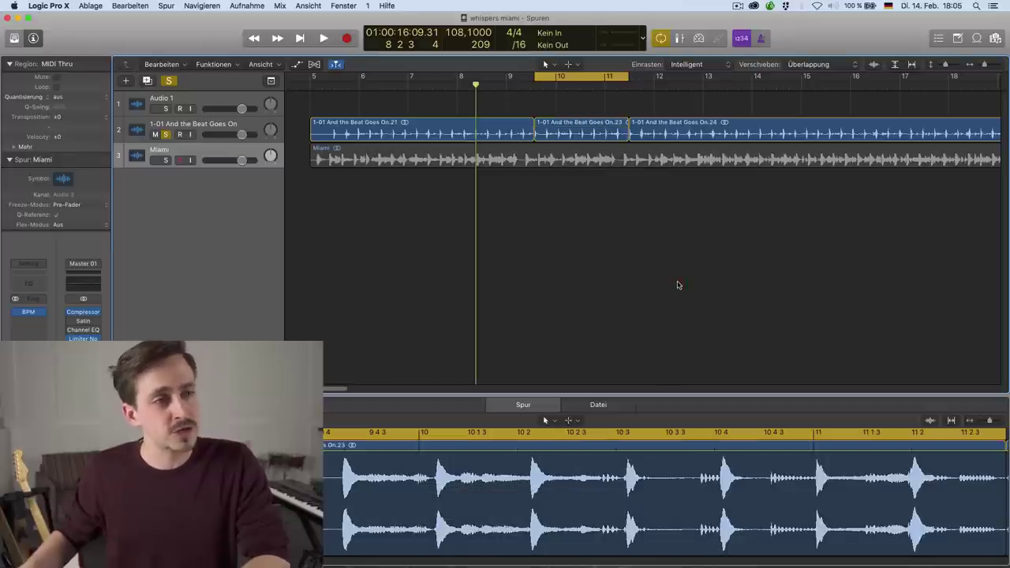
key("space")
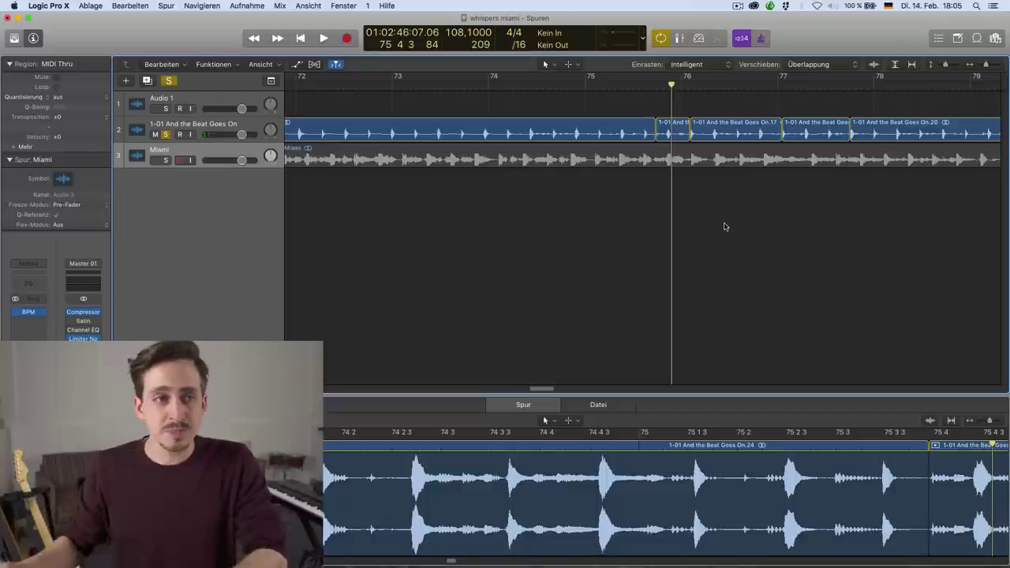
double_click(655, 86)
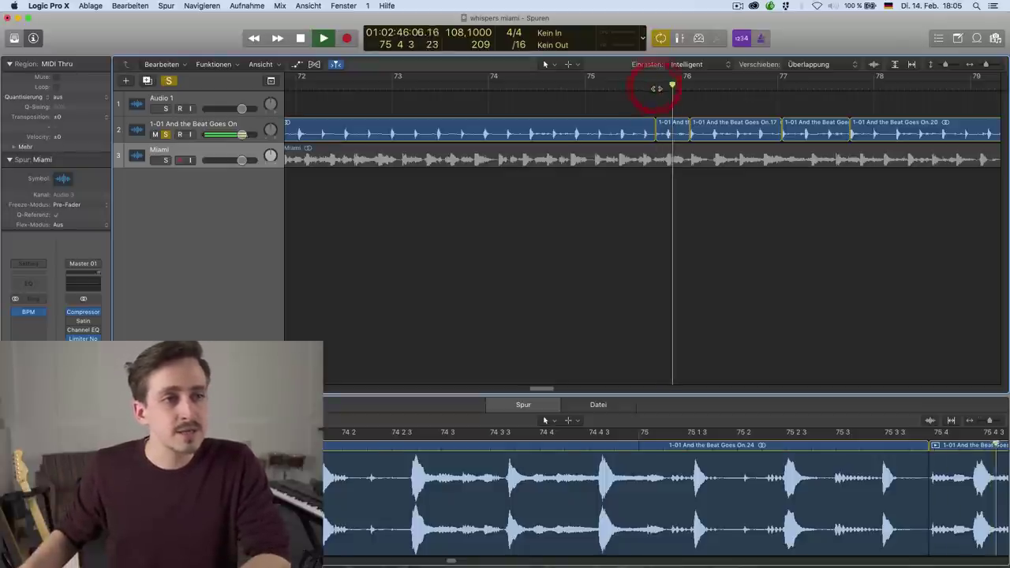
left_click(781, 86)
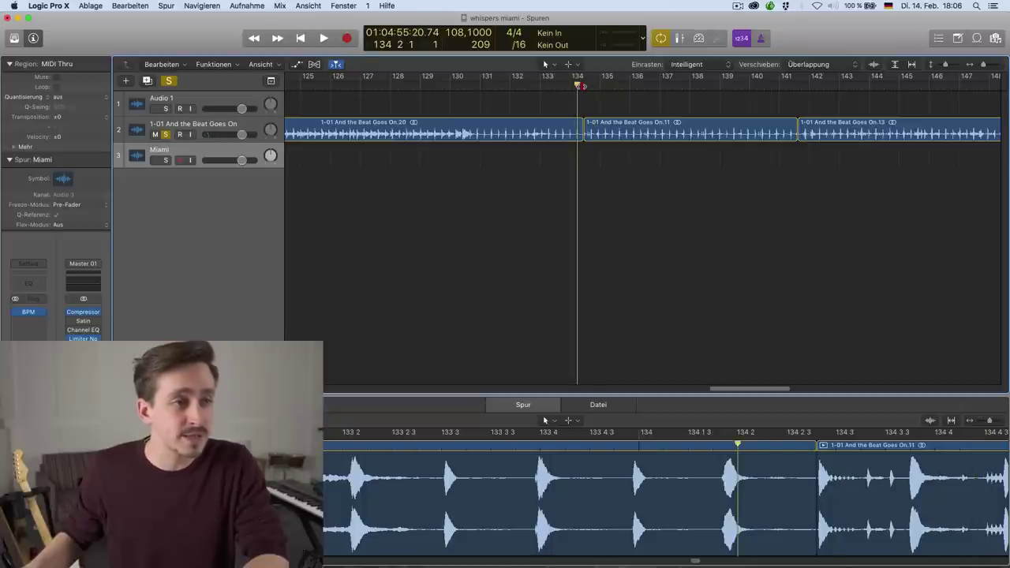
key("space")
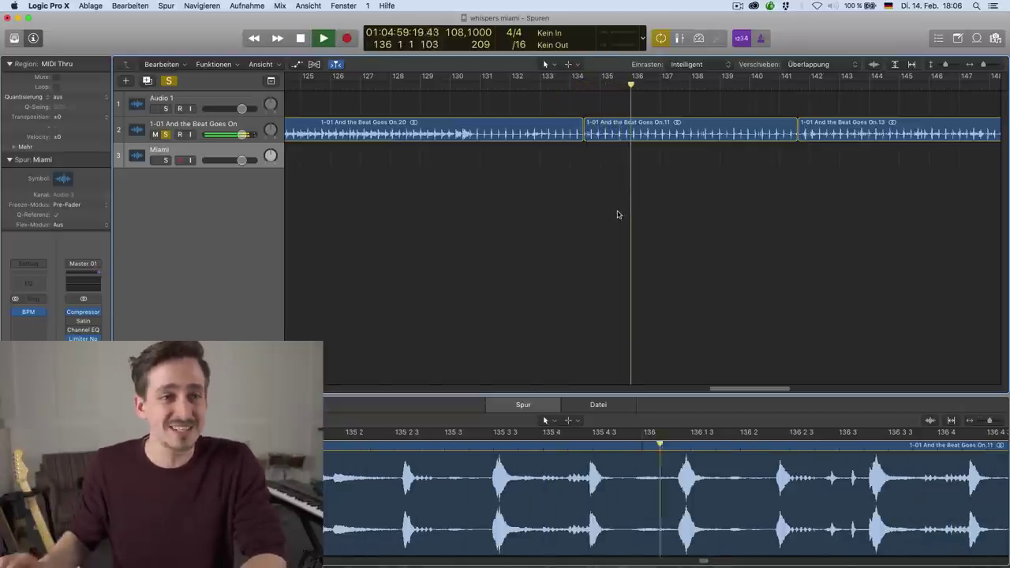
key("space")
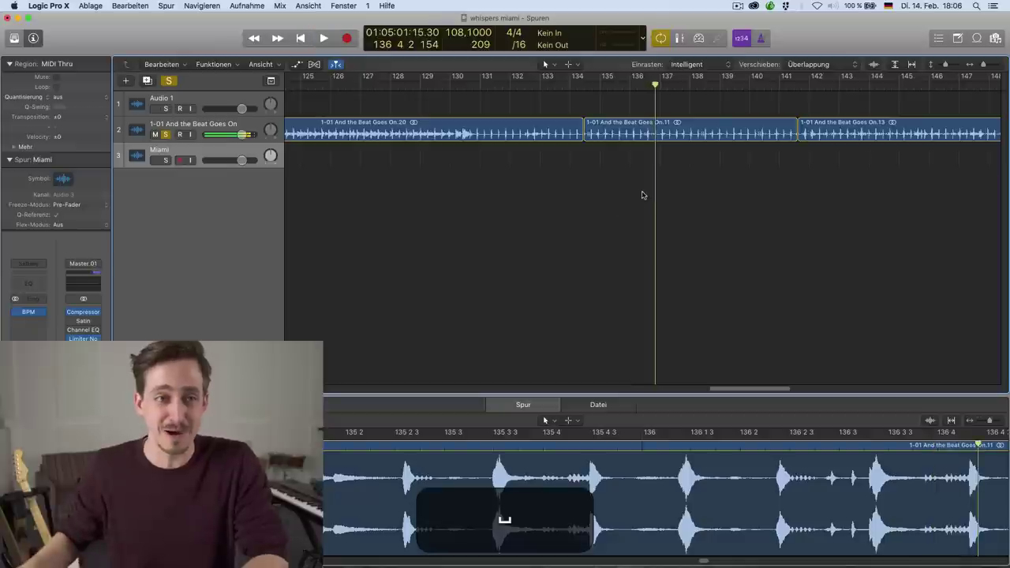
scroll(704, 96, "right", 5)
double_click(702, 88)
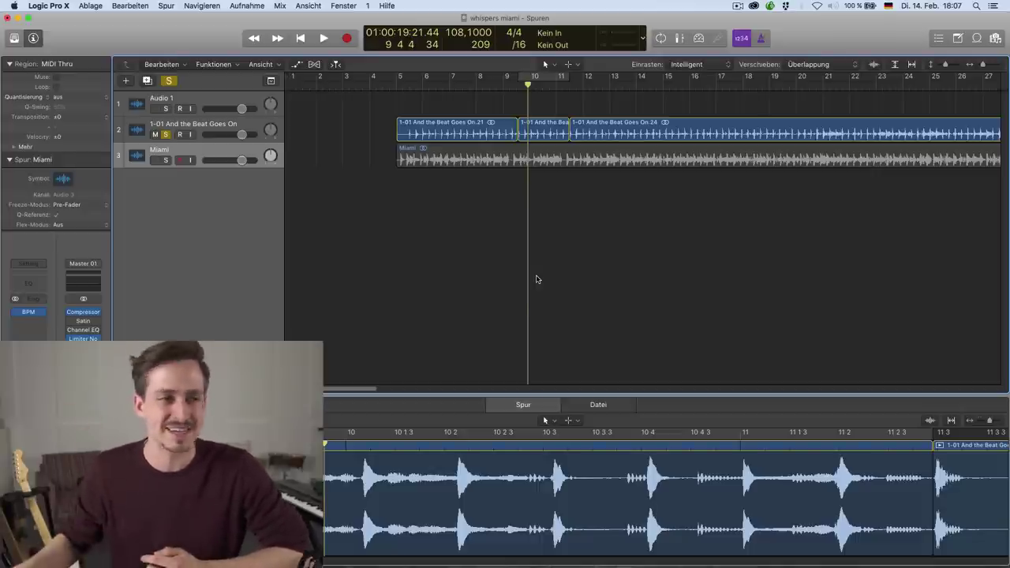
Solo the And the Beat Goes On track instead of Miami and play it from bar 5.
left_click(190, 150)
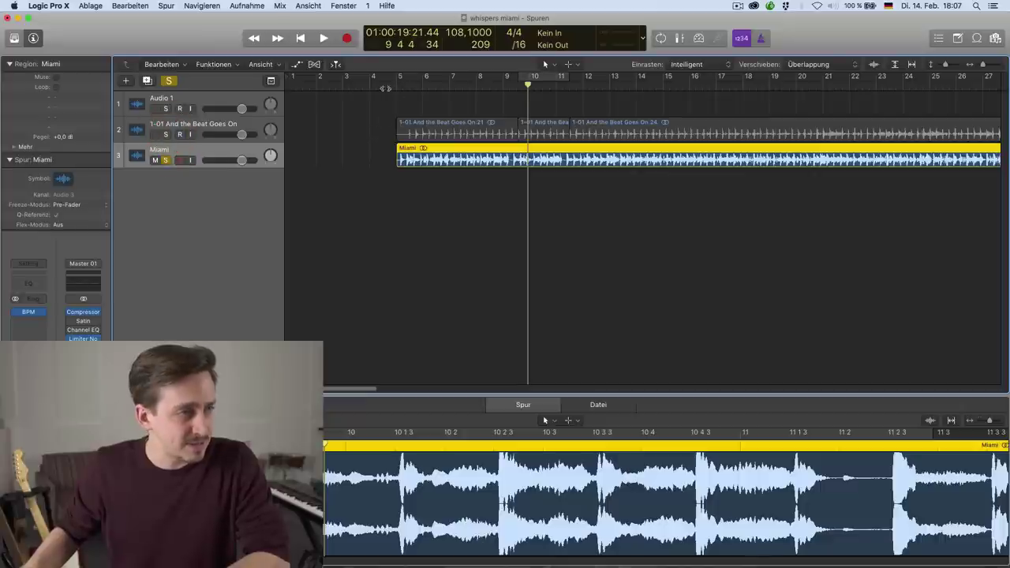
left_click(166, 136)
left_click(167, 158)
key("space")
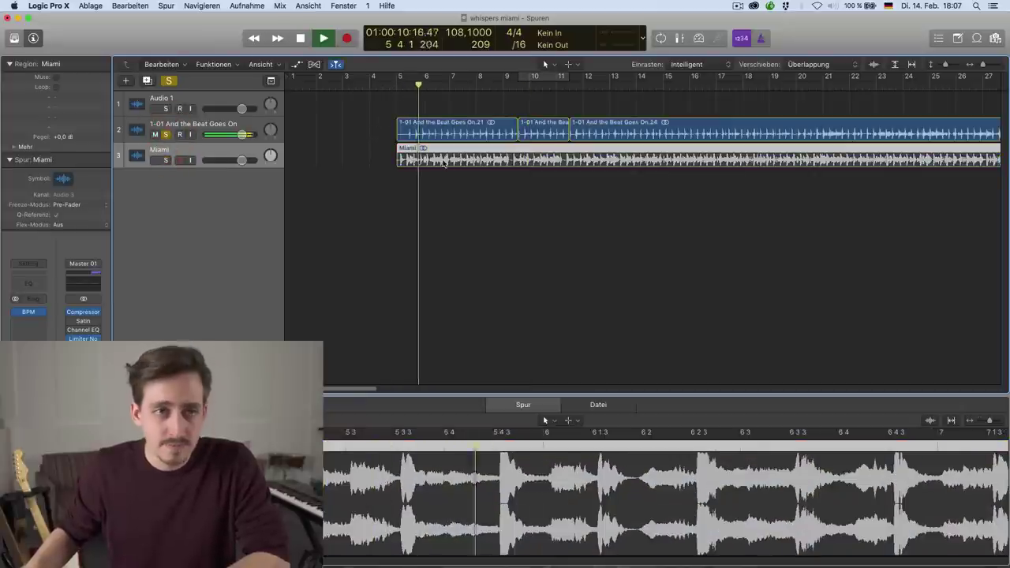
Solo the Miami track instead of And the Beat Goes On and play it from bar 5 for comparison.
left_click(166, 160)
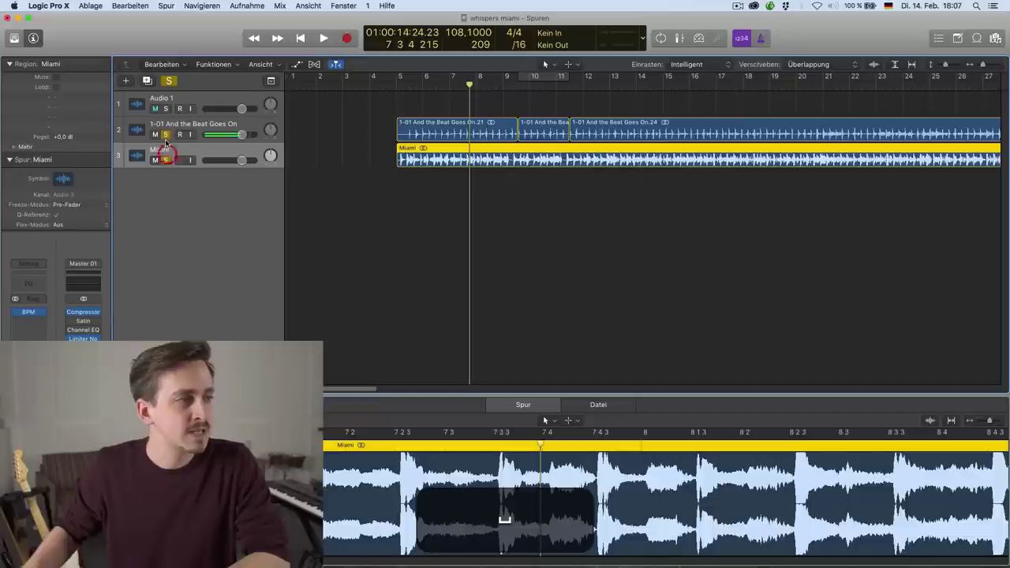
left_click(165, 135)
double_click(401, 86)
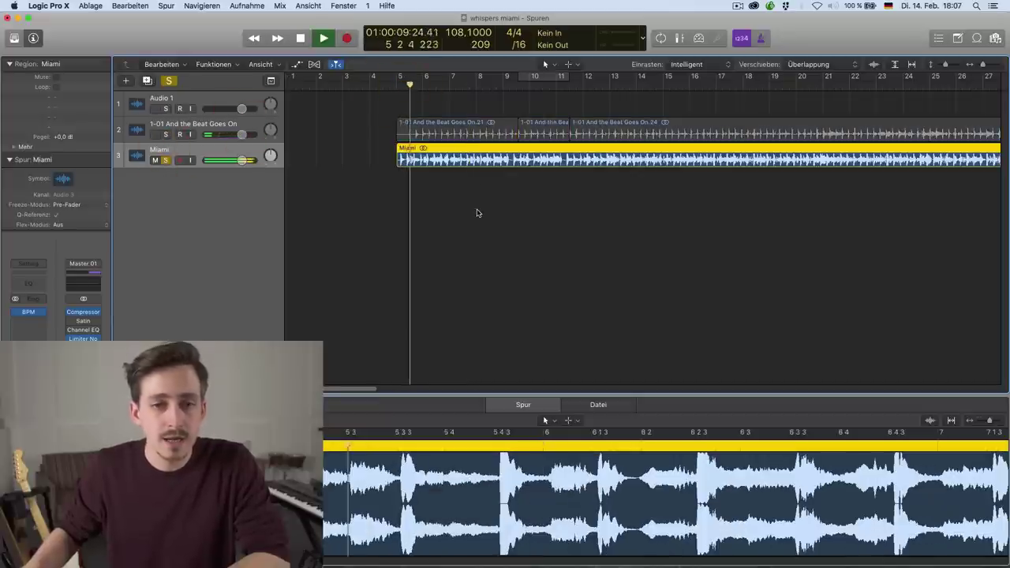
key("space")
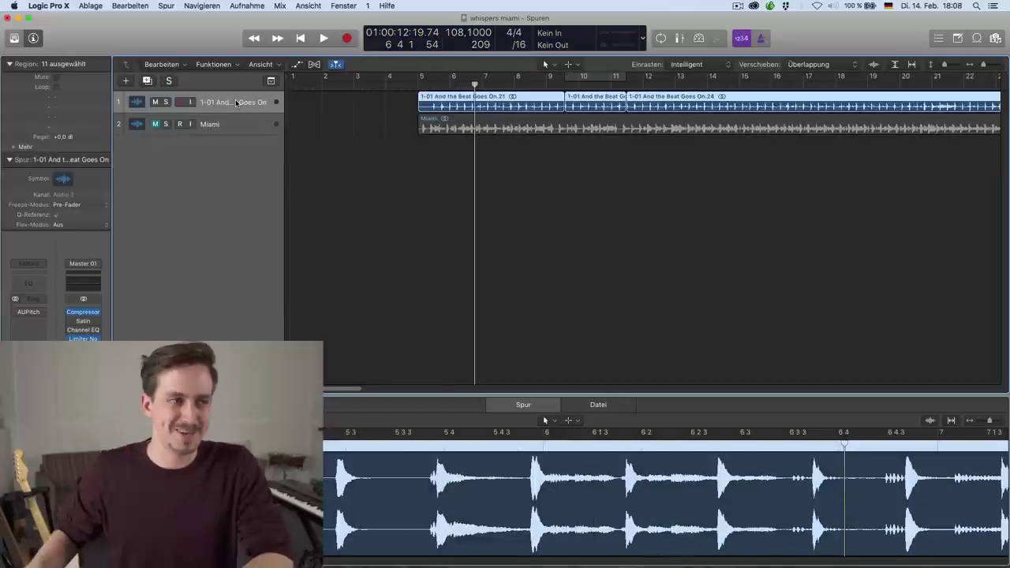
Move the And the Beat Goes On track below the Miami track and enlarge the track height.
left_click_drag(236, 103, 237, 174)
scroll(370, 175, "up", 2)
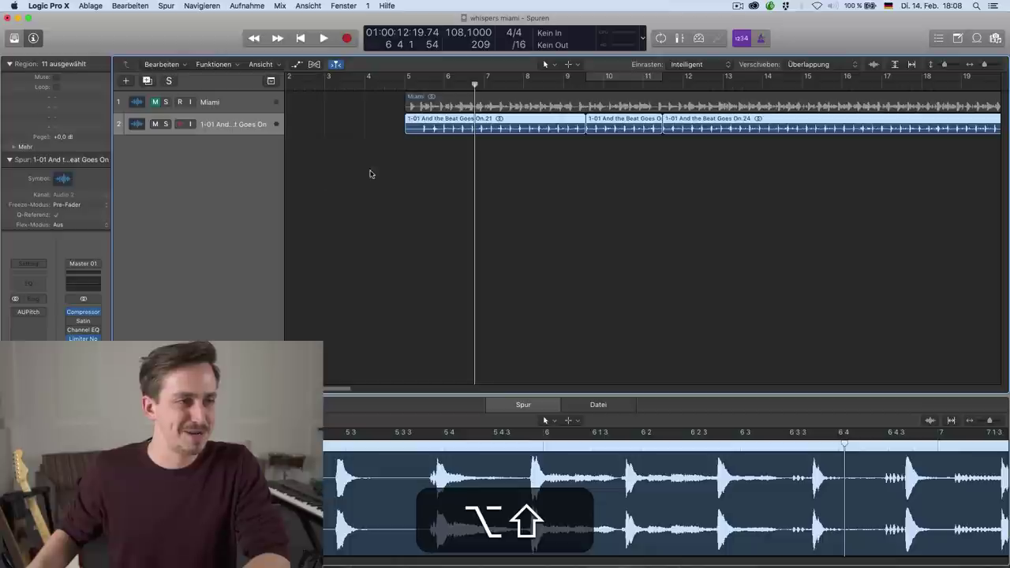
scroll(374, 176, "up", 3)
Inspect the AUPitch plug-in settings of the And the Beat Goes On track, close its window and play the arrangement.
left_click(29, 311)
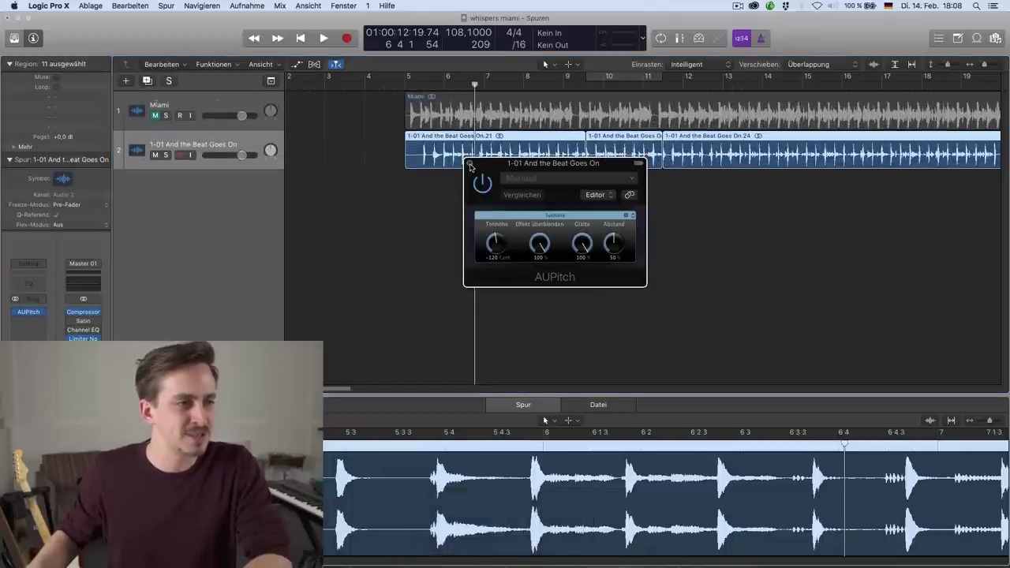
left_click(470, 164)
key("space")
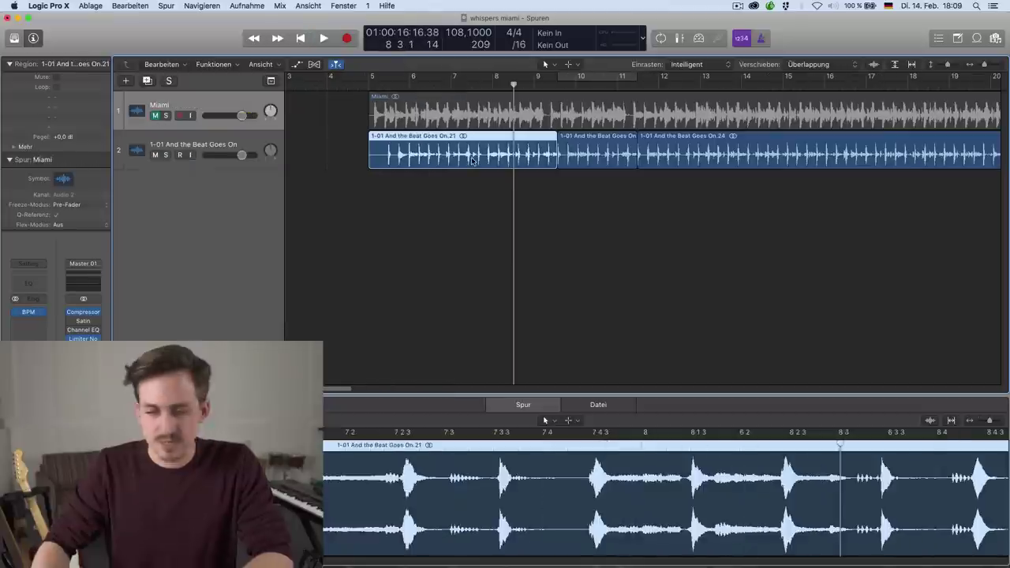
Delete the opening And the Beat Goes On.21 region and move the And the Beat Goes On.23 region to bar 5.
key("BackSpace")
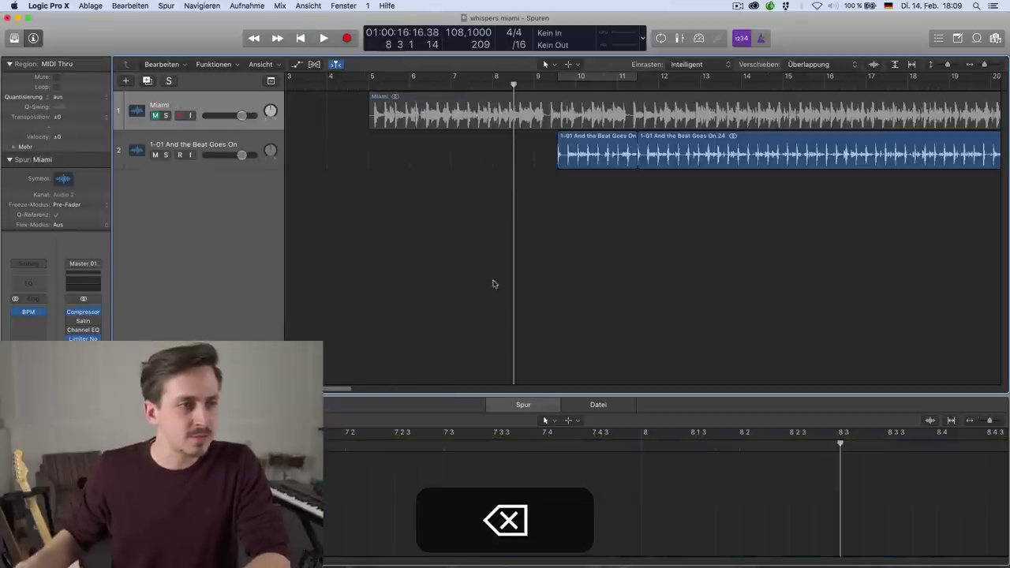
left_click_drag(586, 155, 400, 158)
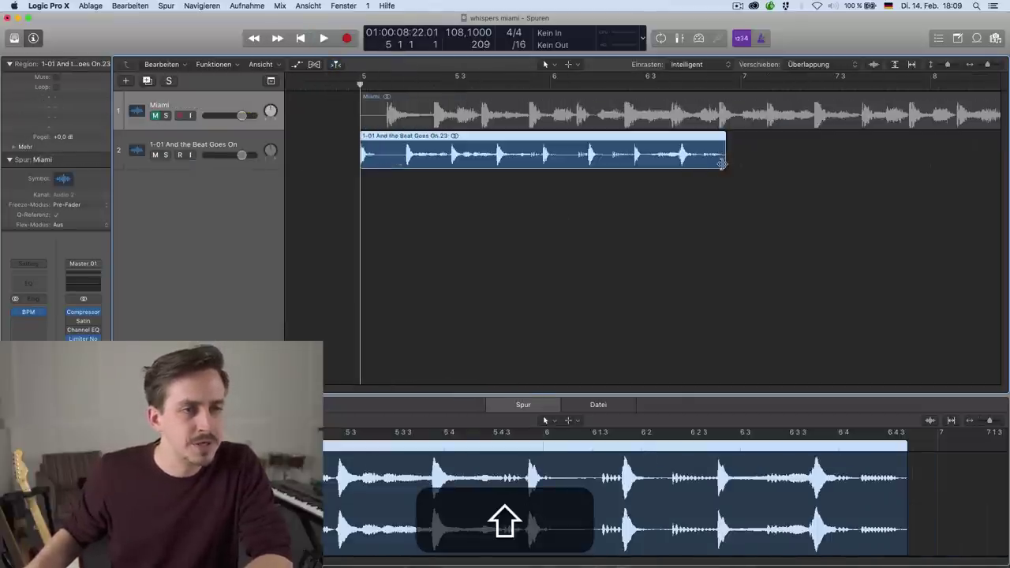
Activate Flex for the And the Beat Goes On track and align the region by stretching its last beat to bar 7 and quantizing to 1/4 Note.
left_click(720, 163, "shift")
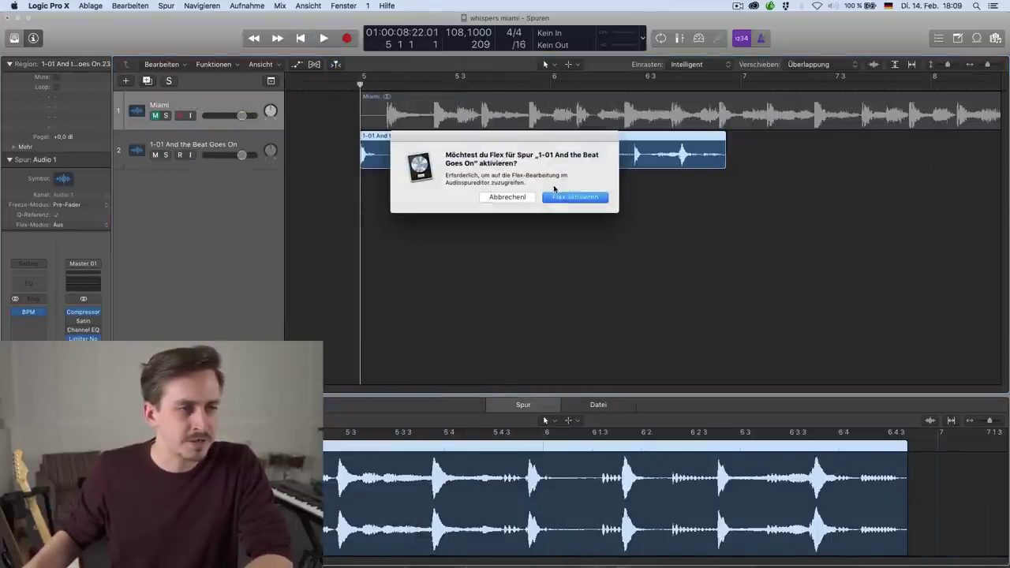
left_click(580, 202)
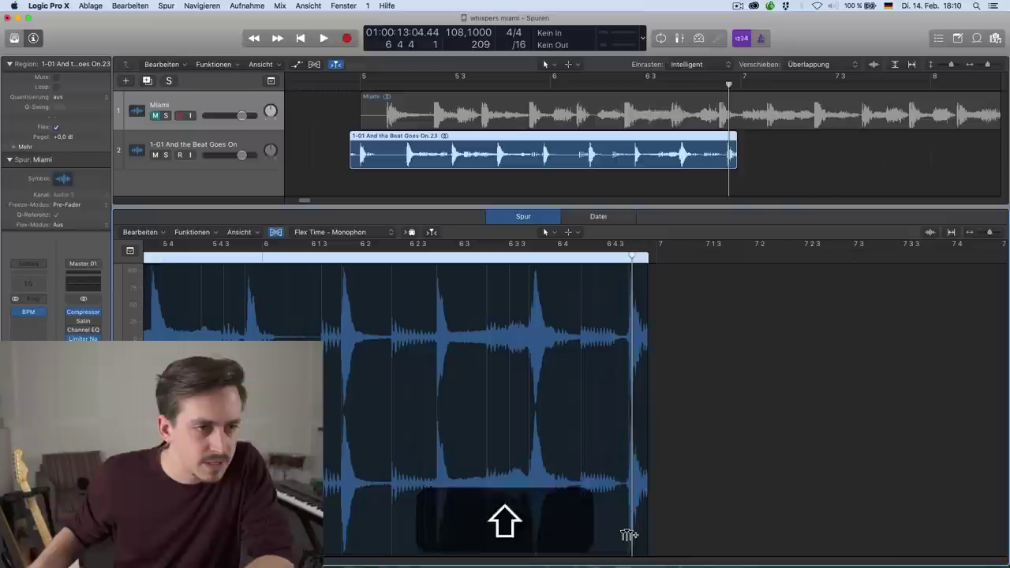
mouse_move(629, 535)
left_mouse_down()
mouse_move(673, 539)
mouse_move(656, 534)
left_mouse_up()
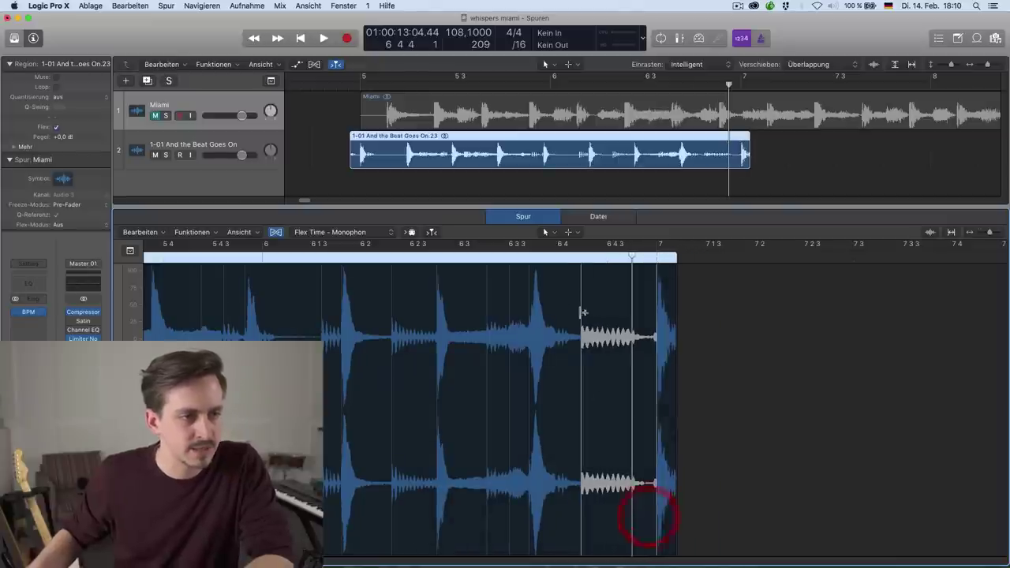
left_click(58, 97)
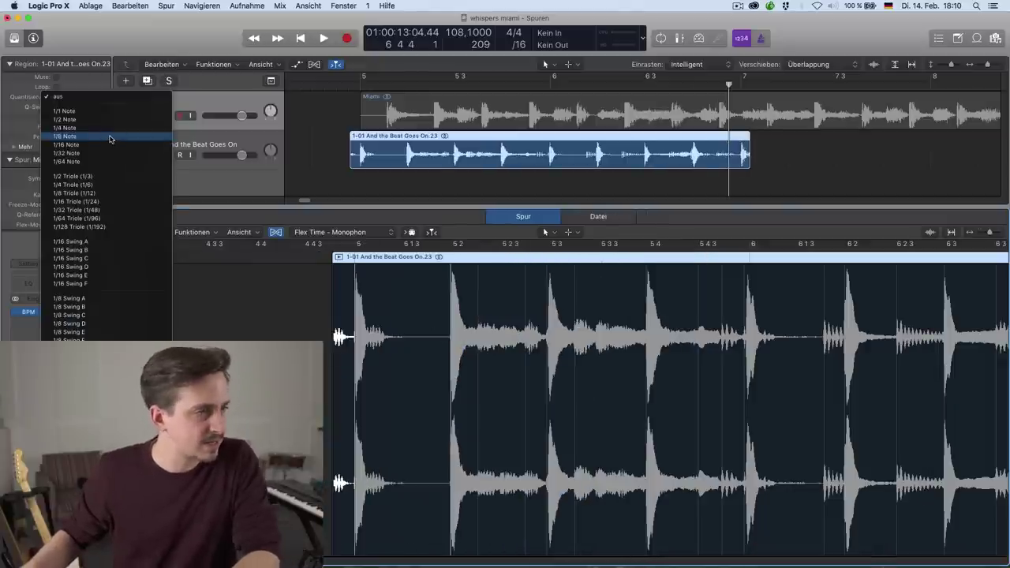
left_click(108, 129)
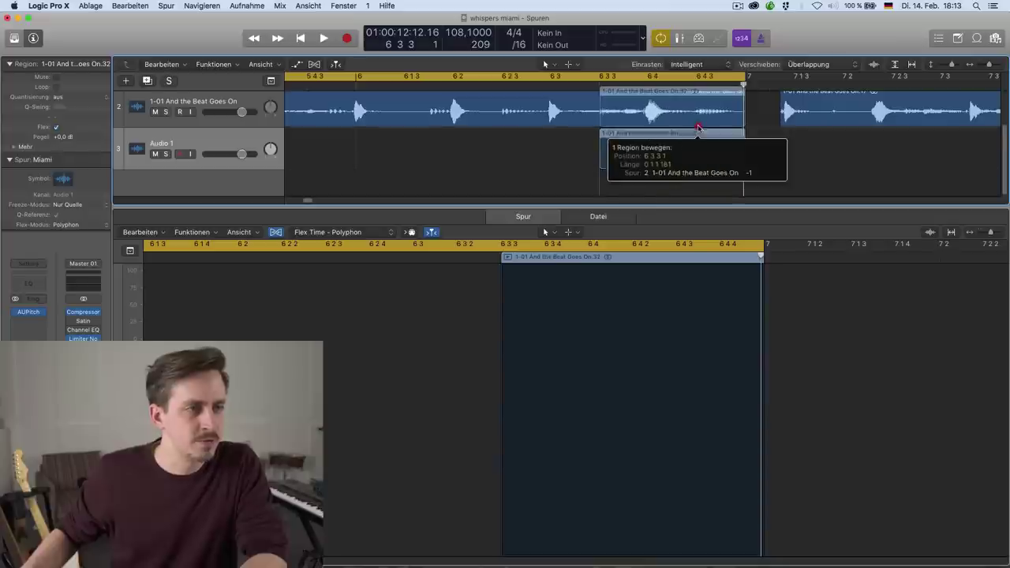
Place the short Audio 1 region on the And the Beat Goes On track at 6 3 3 1 and delete the leftover region.
left_click(694, 131)
key("BackSpace")
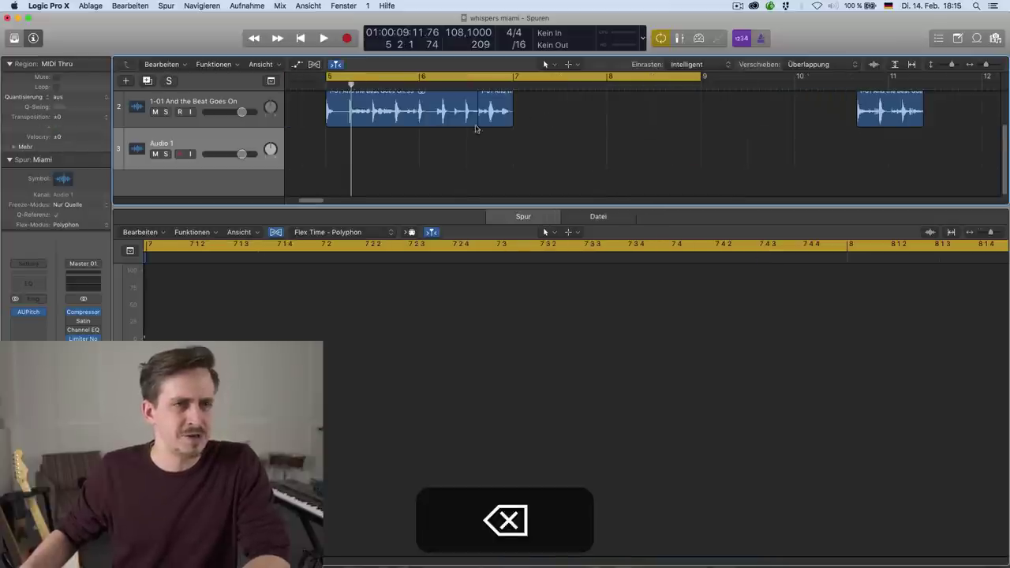
Copy the opening And the Beat Goes On region from bar 5 to bar 7 and play the transition.
left_click_drag(399, 118, 579, 118)
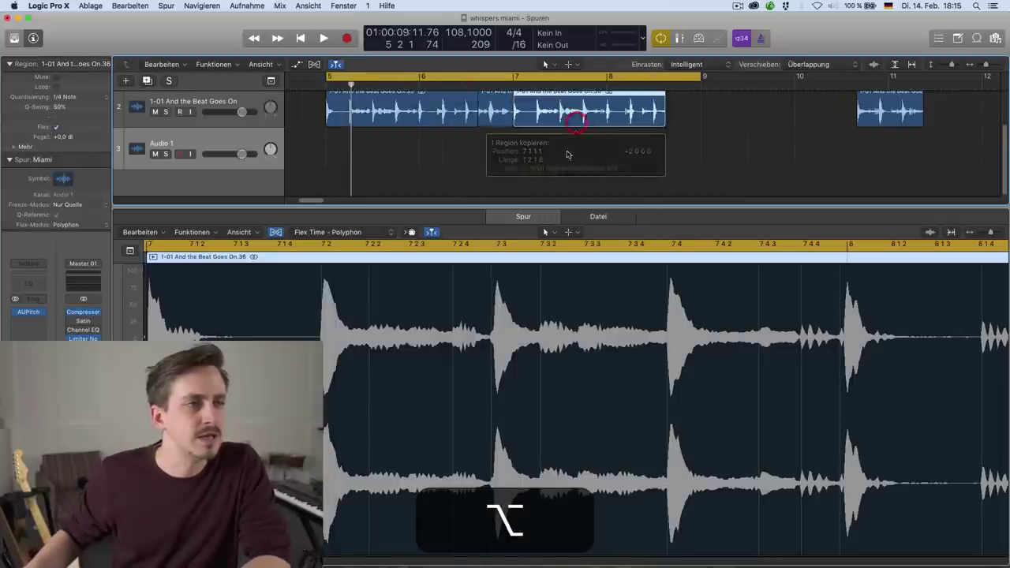
left_click(466, 85)
key("space")
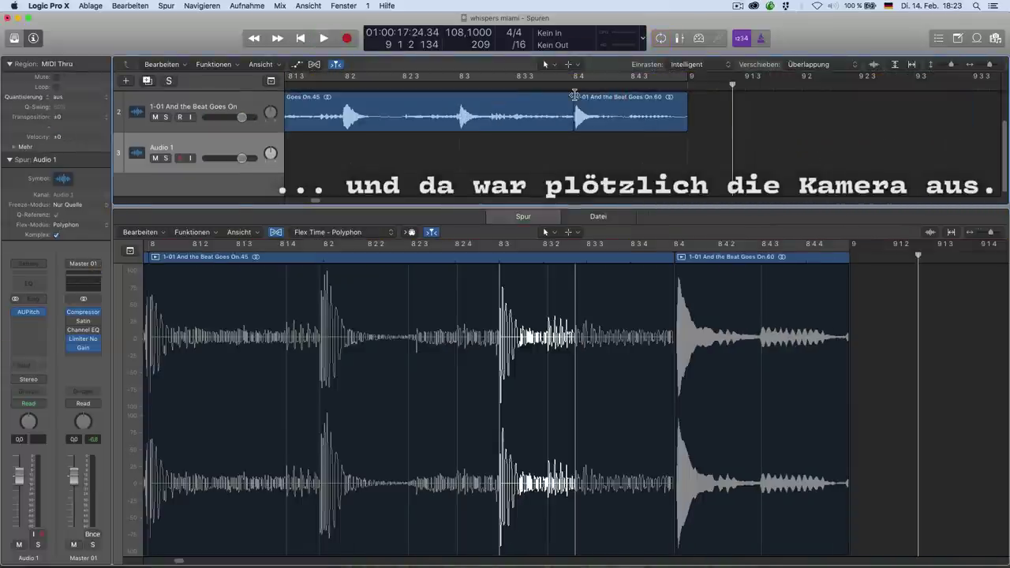
Shorten the end of the last And the Beat Goes On region before bar 9.
left_click_drag(687, 118, 619, 118)
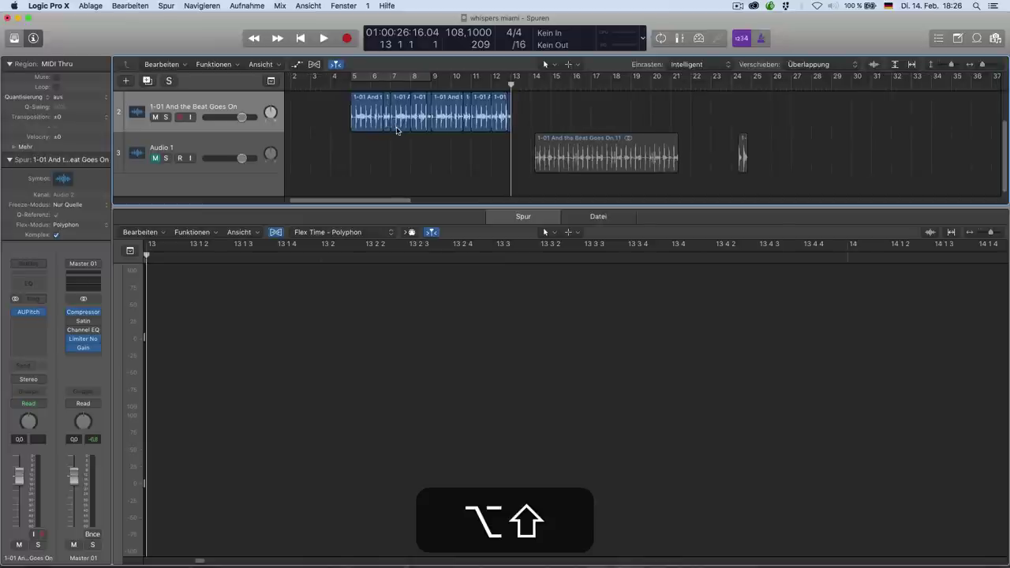
Paste six two-bar loop copies back to back on the And the Beat Goes On track from bar 13 to bar 25.
left_click(369, 117)
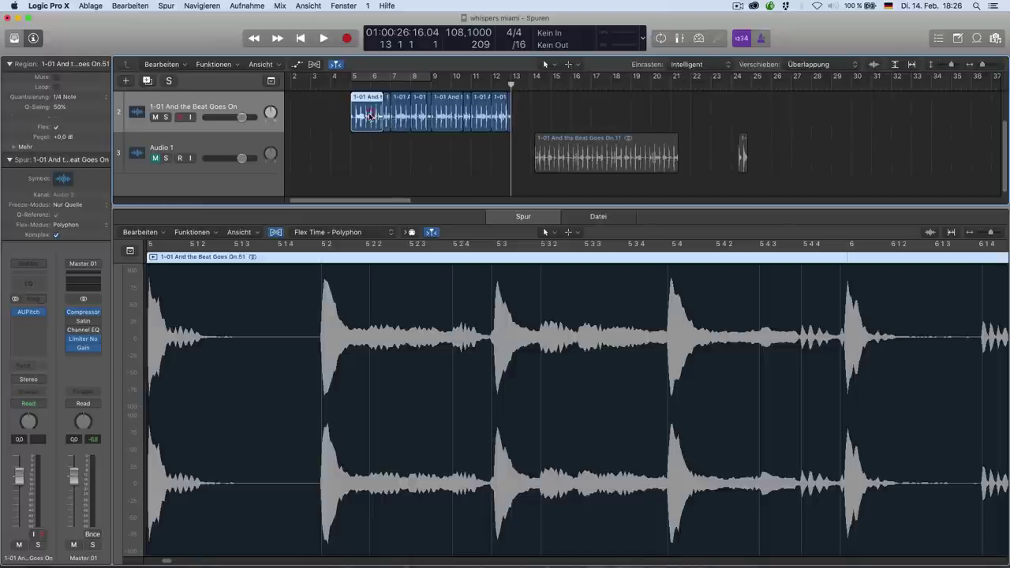
key("super+v")
key("super+v")
key("super+v")
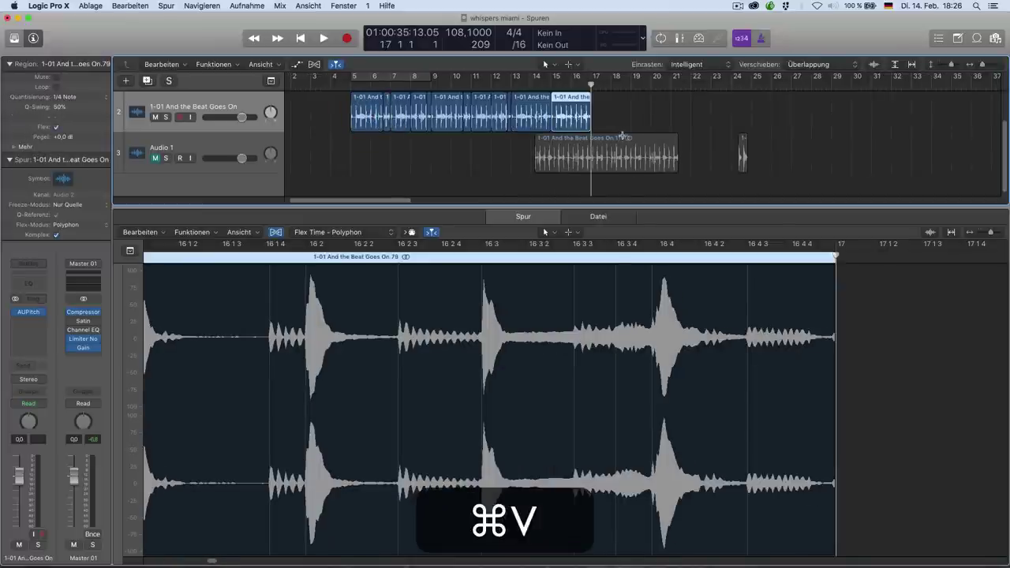
key("super+v")
key("super+v")
key("super+v")
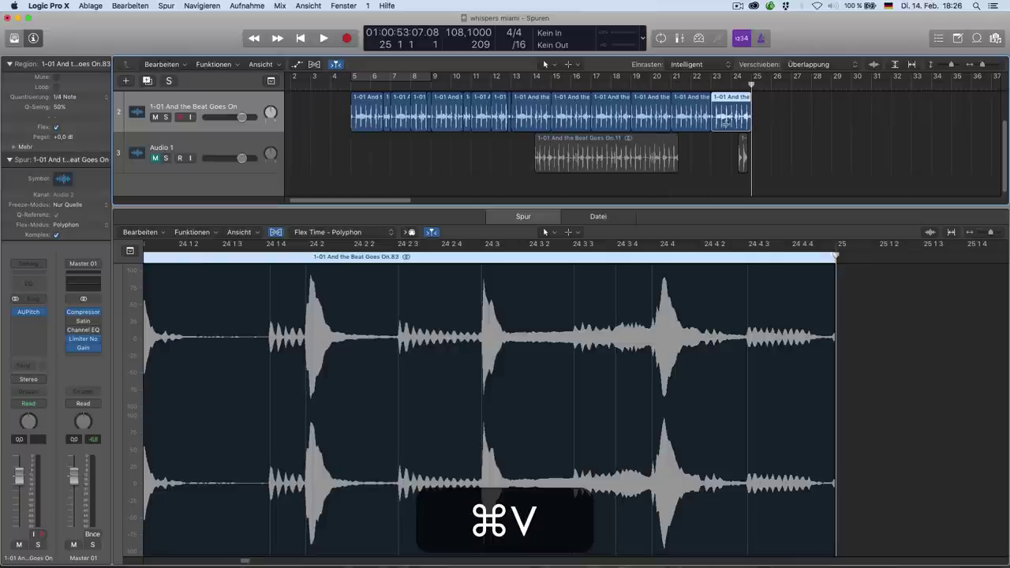
Move the long Audio 1 region to bar 25 of the And the Beat Goes On track and position the short region at its end.
left_click_drag(568, 163, 800, 115)
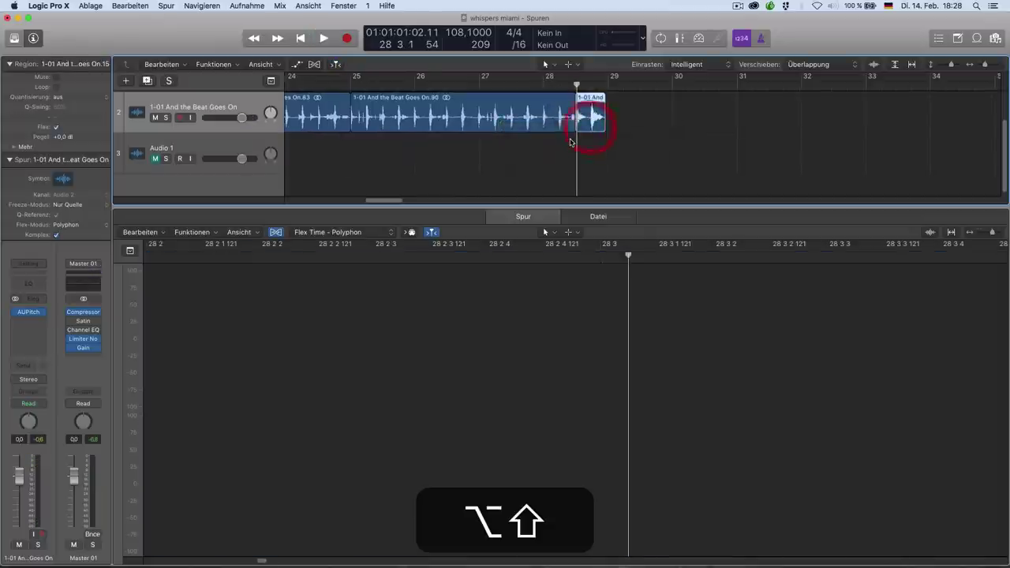
left_click_drag(591, 129, 573, 145)
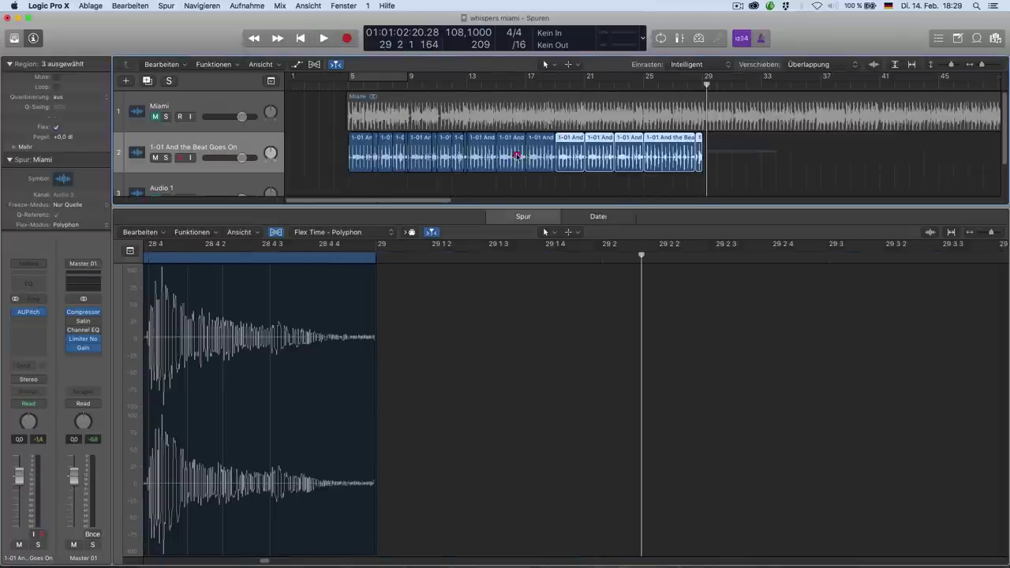
Copy the arranged And the Beat Goes On regions to continue from bar 29, and play from bar 25.
left_click_drag(523, 158, 714, 168)
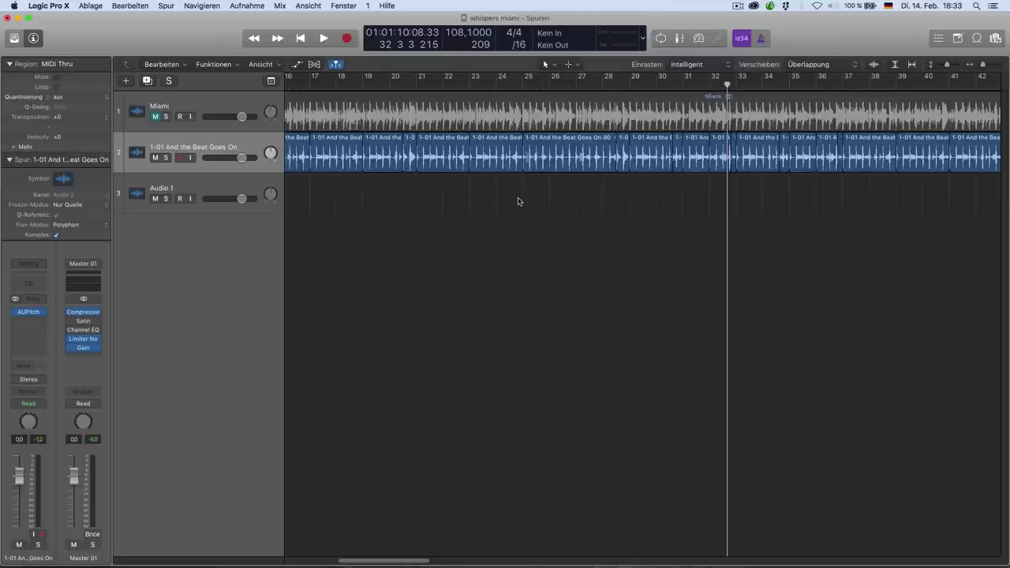
left_click(549, 86)
left_click(523, 85)
key("space")
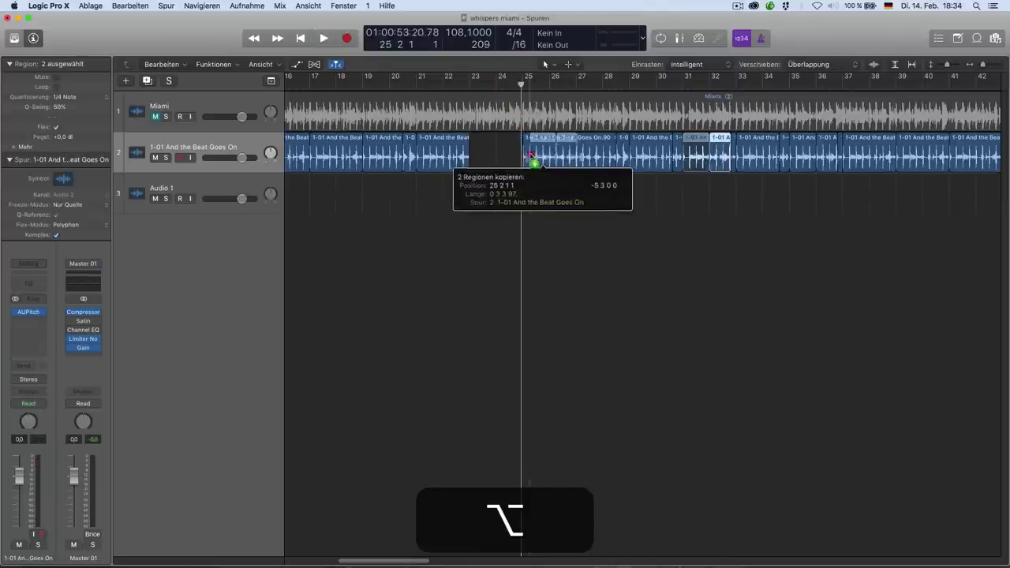
Copy the two regions from around bar 31 into the gap at bar 23 on the And the Beat Goes On track.
left_click_drag(531, 155, 485, 157)
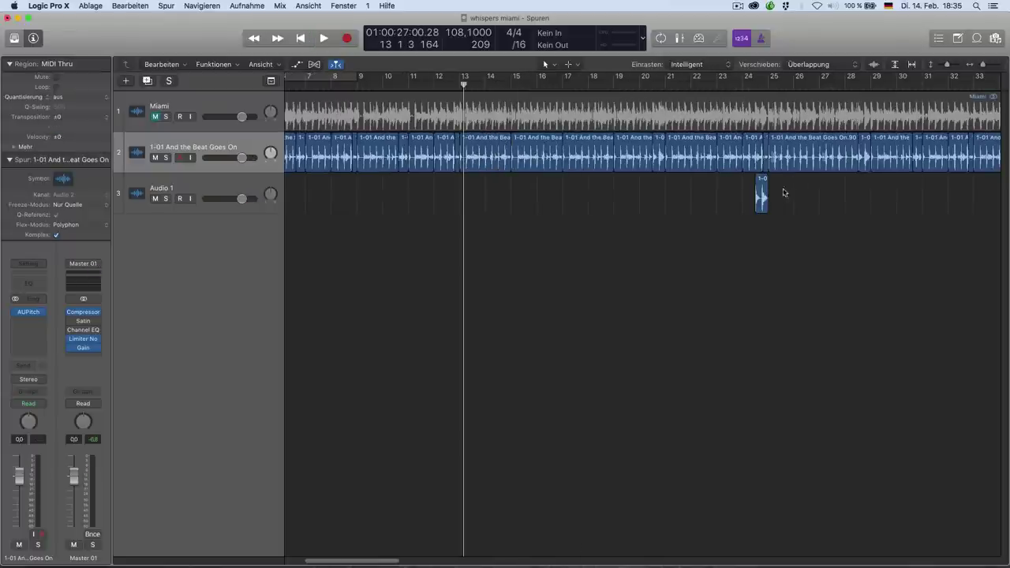
Copy the short region on the Audio 1 track to the half bars before bar 13 and before bar 37.
left_click_drag(762, 199, 482, 205)
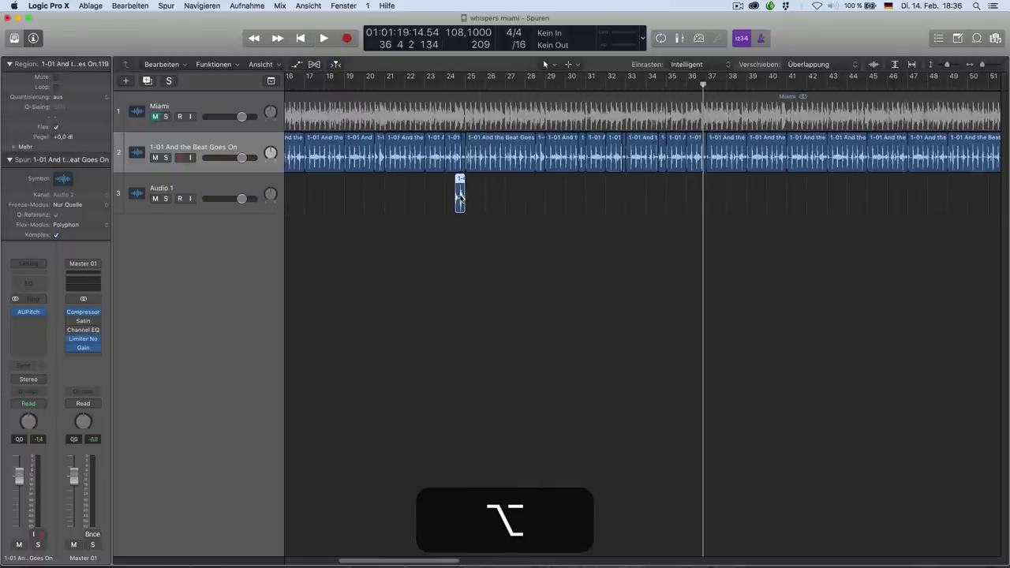
left_click_drag(460, 198, 701, 197)
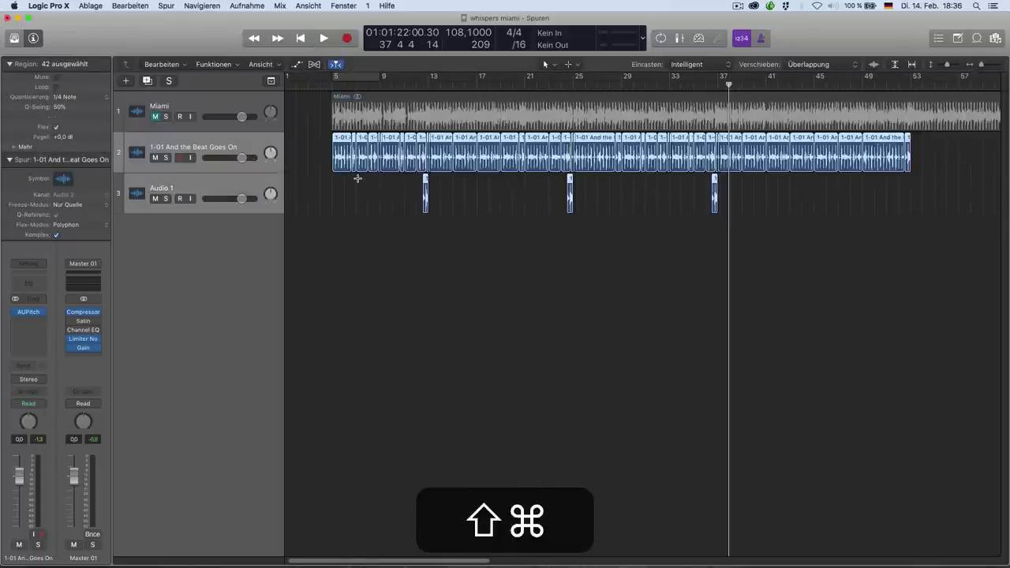
Combine the And the Beat Goes On and Audio 1 tracks in a summing stack and insert the Ghz Vulf C effect on it.
key("shift+ctrl+d")
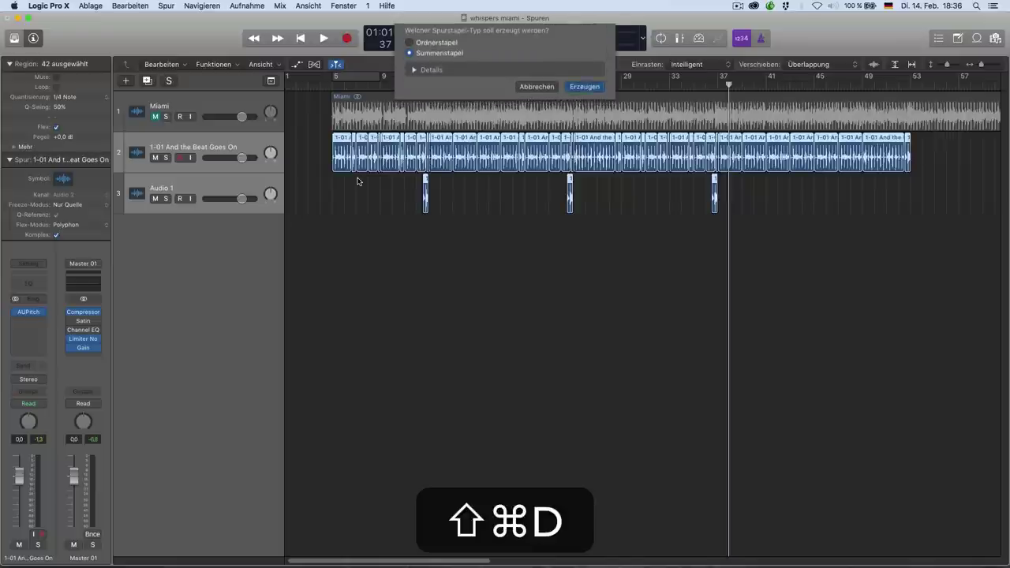
key("Return")
left_click(230, 153)
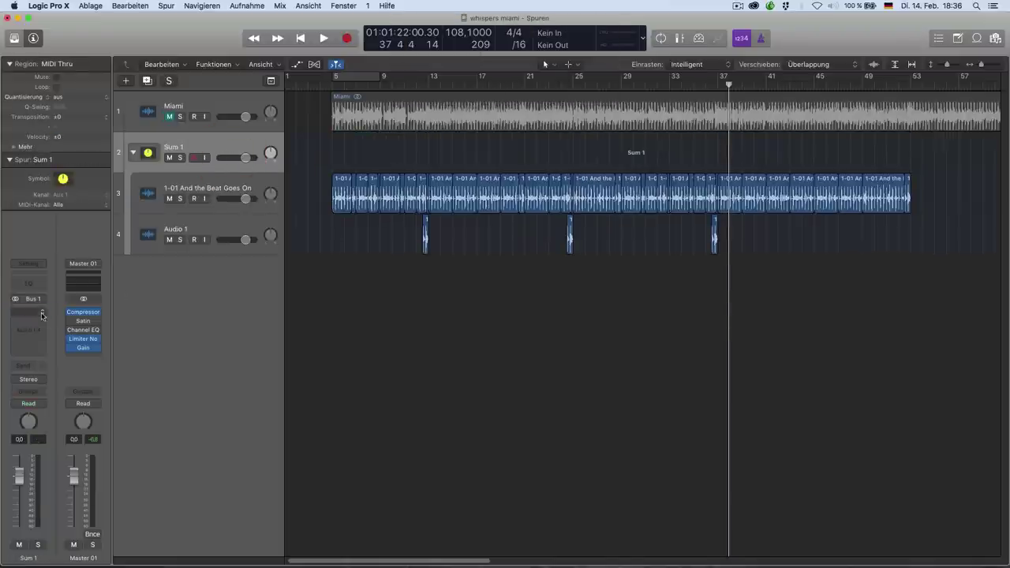
left_click(42, 316)
Create one software instrument track with Ultrabeat (Drum Synth) as its instrument.
key("alt+super+n")
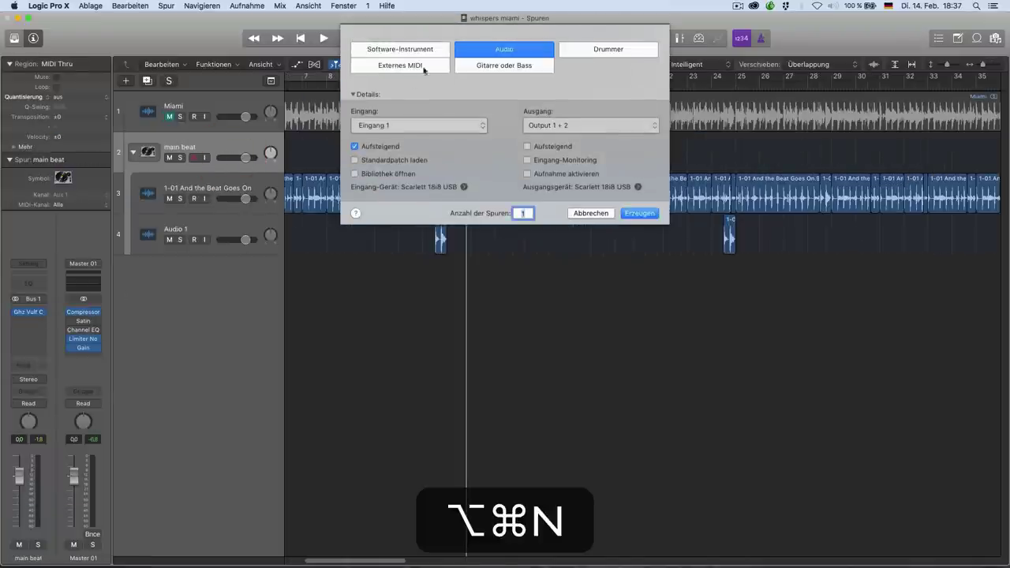
left_click(422, 52)
left_click(445, 122)
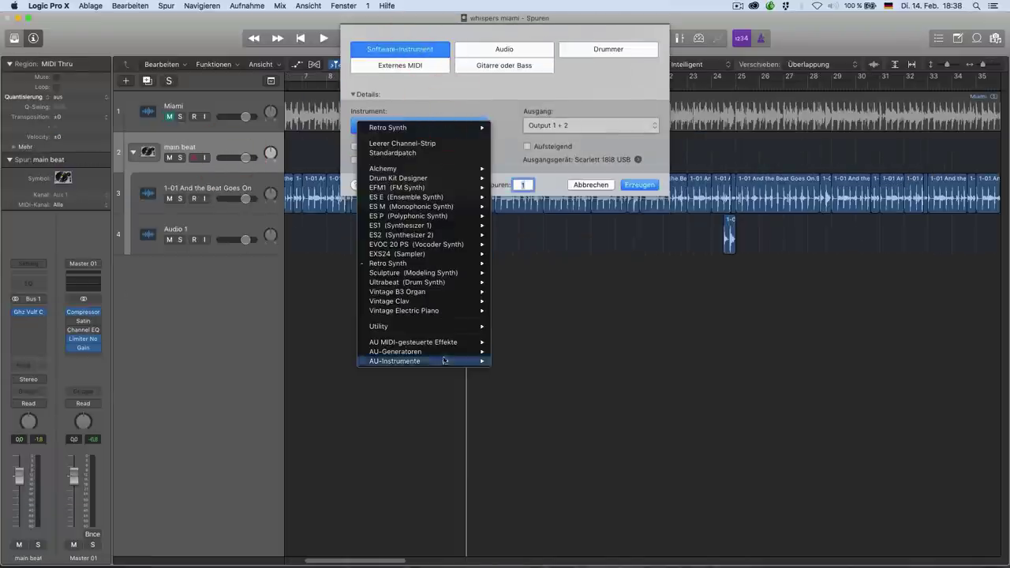
left_click(517, 292)
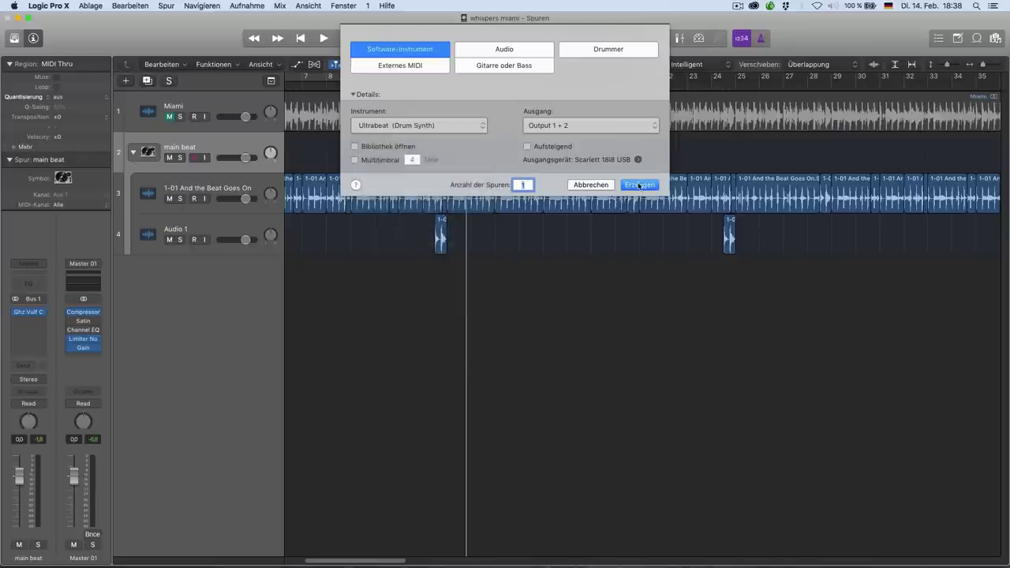
left_click(639, 185)
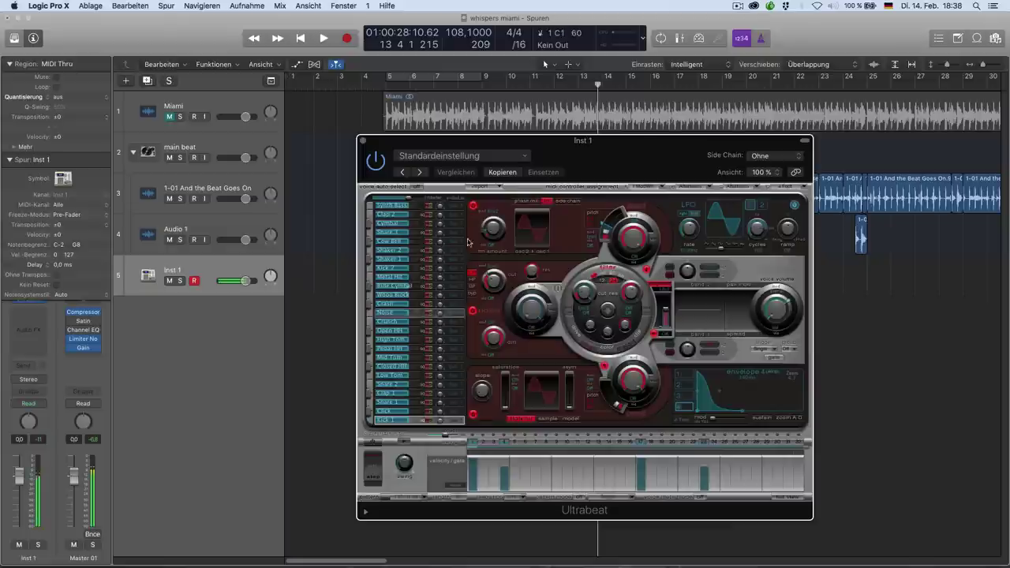
Load the Broken Beat Kit 01 preset in Ultrabeat.
left_click(424, 173)
left_click(421, 173)
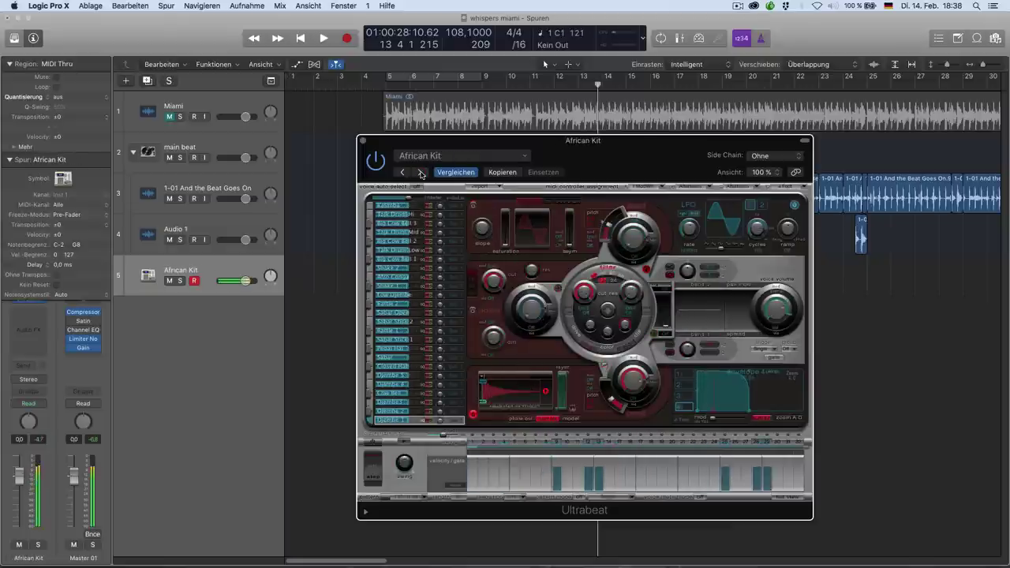
left_click(421, 172)
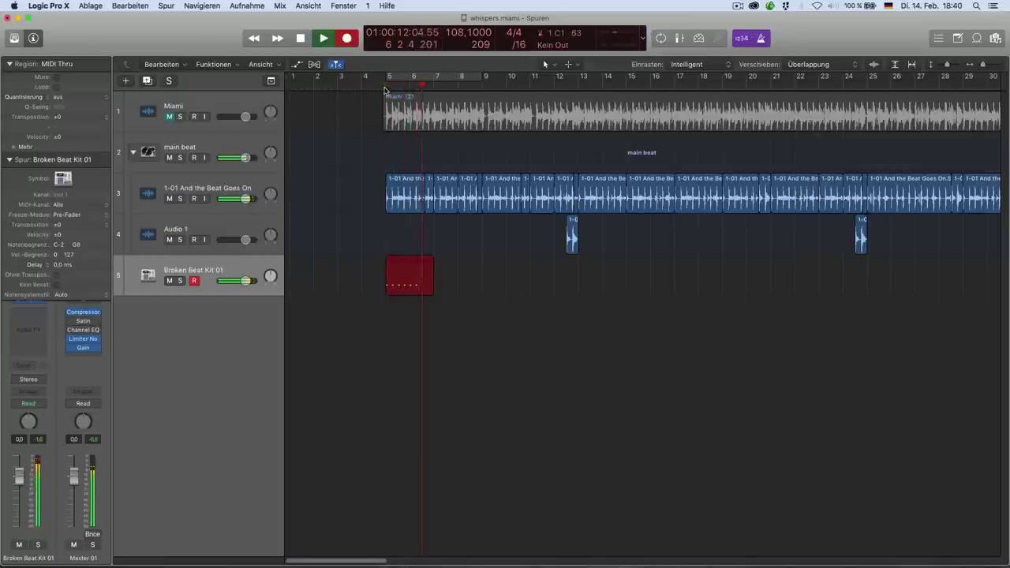
Quantize all notes of the recorded two-bar Broken Beat Kit 01 region to 1/16 notes.
key("super+a")
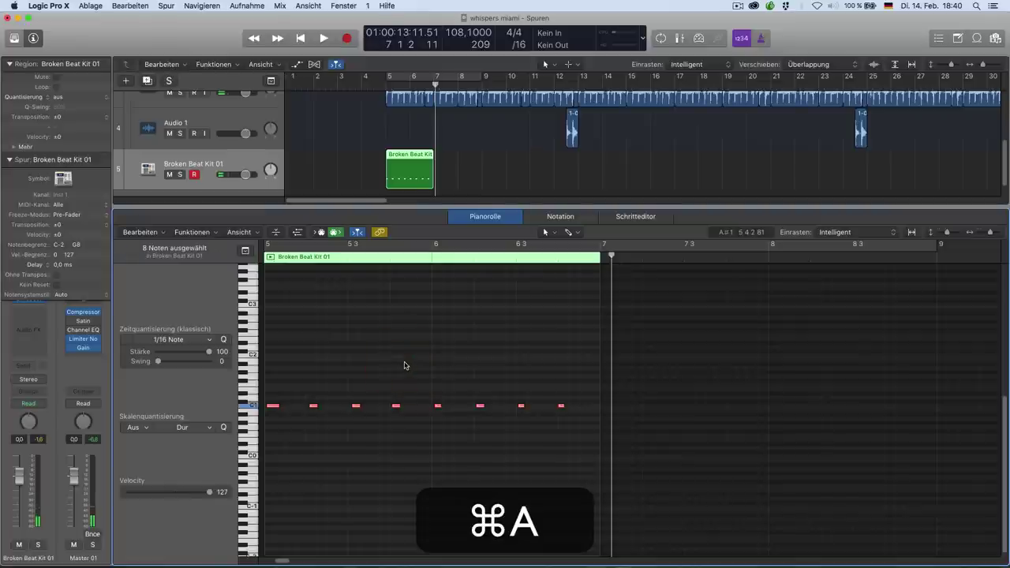
key("super+q")
key("q")
key("alt+q")
Repeat the two-bar Broken Beat Kit 01 region back to back until bar 53.
left_click_drag(418, 175, 308, 181)
scroll(513, 169, "down", 5)
left_click_drag(341, 175, 499, 173)
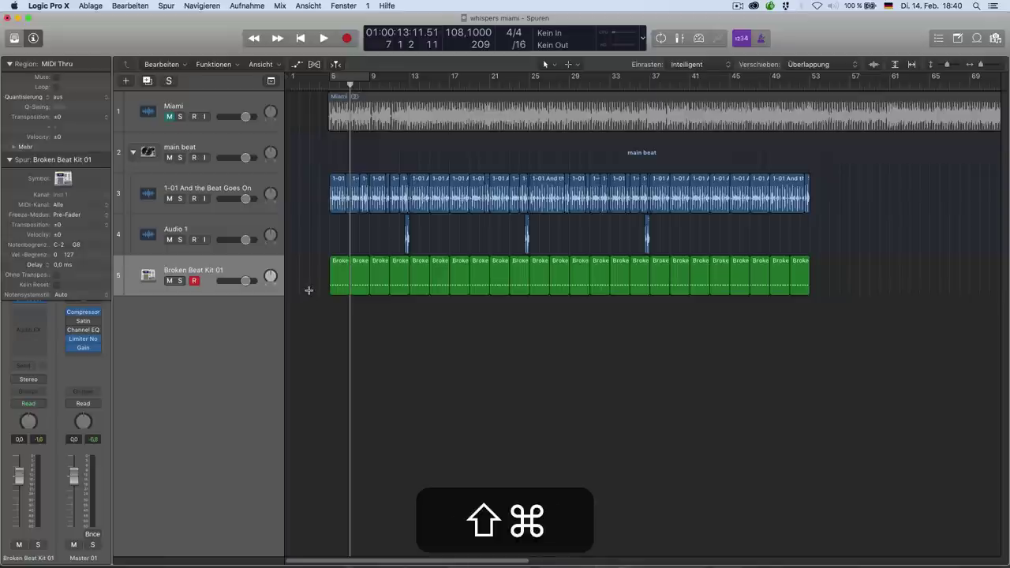
Place the Broken Beat Kit 01 track in its own summing stack.
key("shift+super+d")
key("Return")
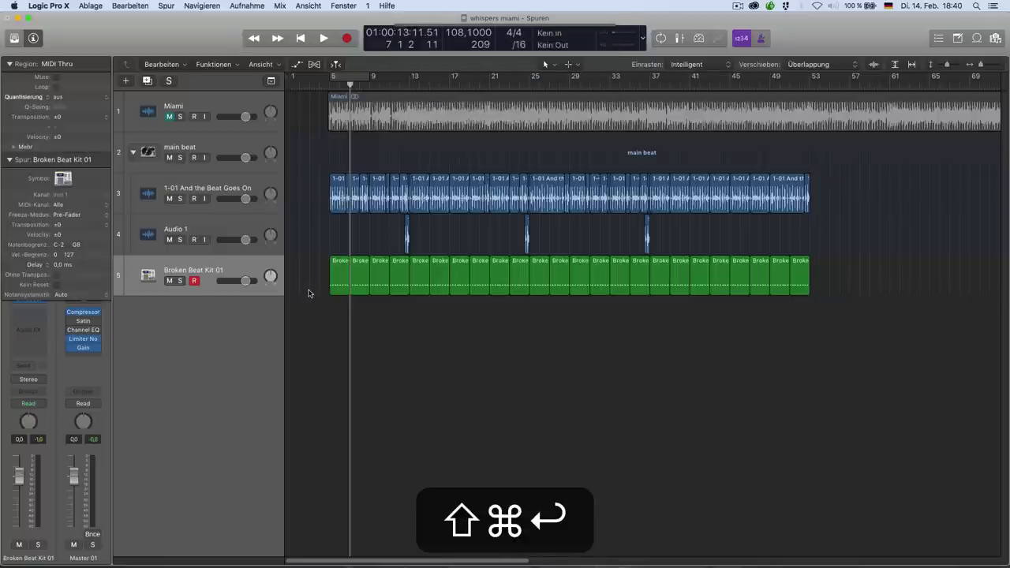
left_click(321, 379)
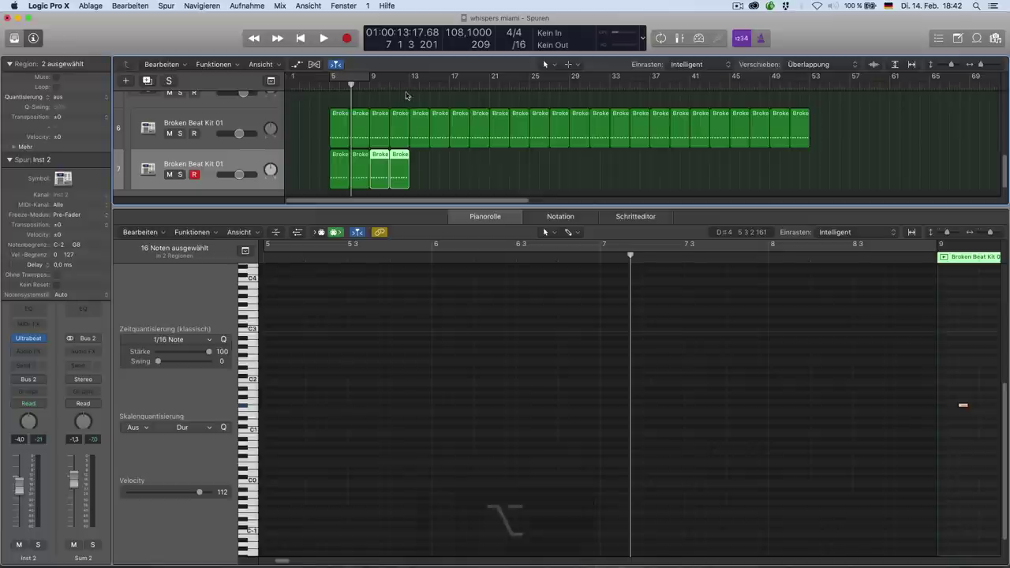
Delete the last half bar before bar 13 on the second Broken Beat Kit 01 track and play from about bar 12.
left_click_drag(406, 162, 512, 157)
left_click_drag(620, 175, 571, 182)
key("BackSpace")
double_click(539, 87)
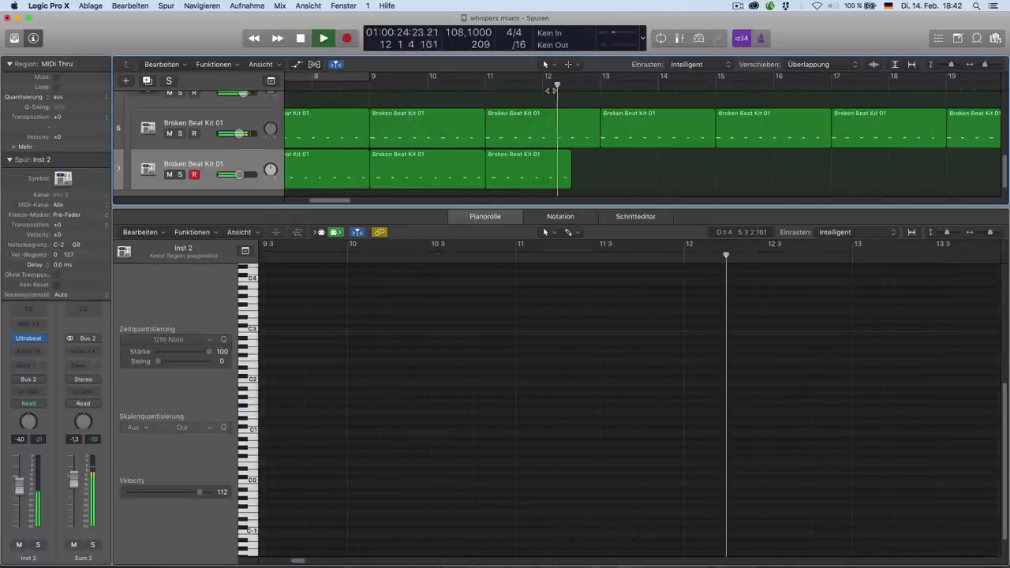
key("space")
scroll(545, 168, "down", 5)
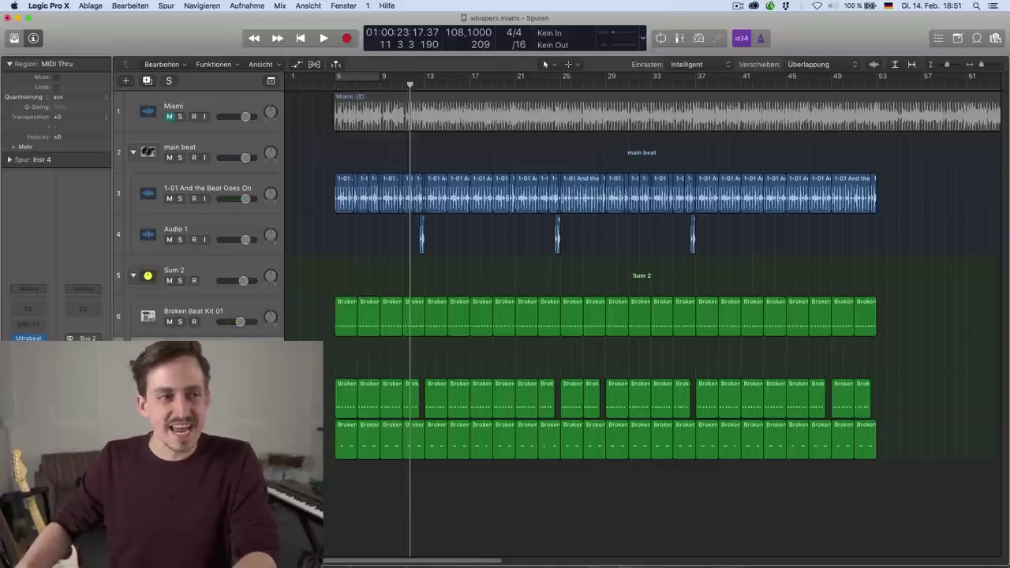
Record a two-bar part from bar 5 on the empty track below the first Broken Beat Kit 01 track and copy it to bars 25 and 37.
left_click(340, 90)
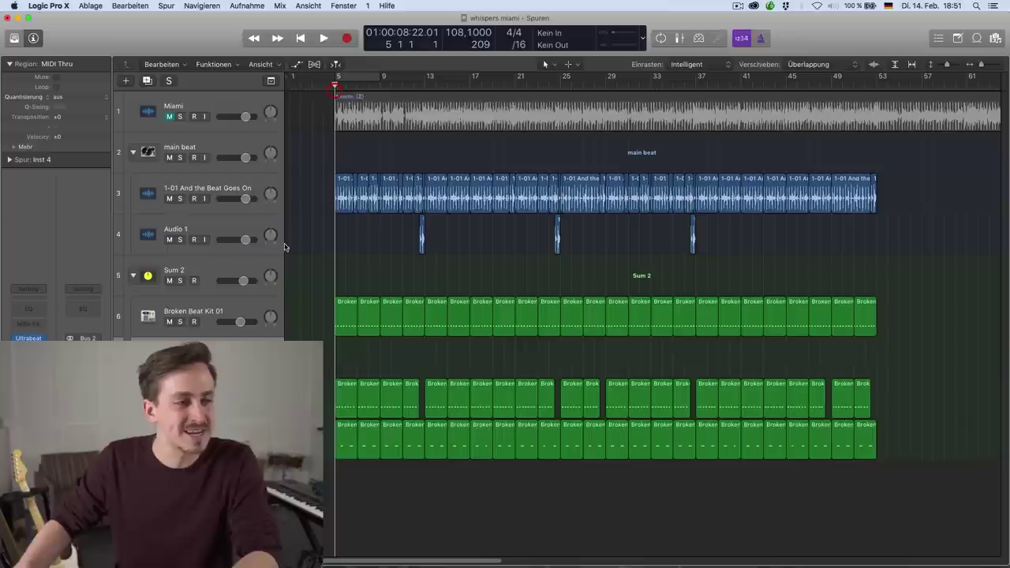
key("r")
key("space")
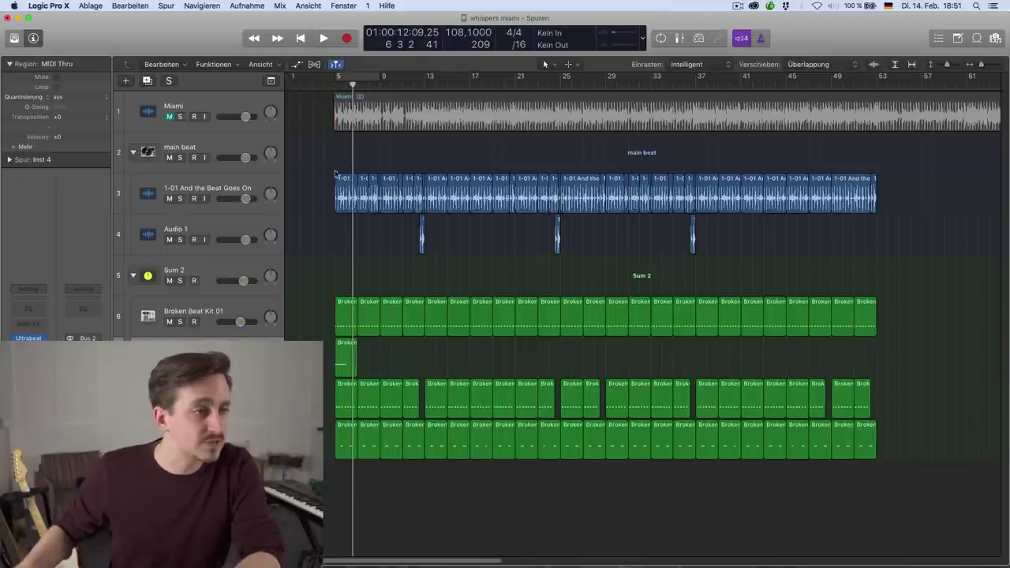
left_click_drag(438, 363, 579, 365)
left_click_drag(573, 363, 707, 368)
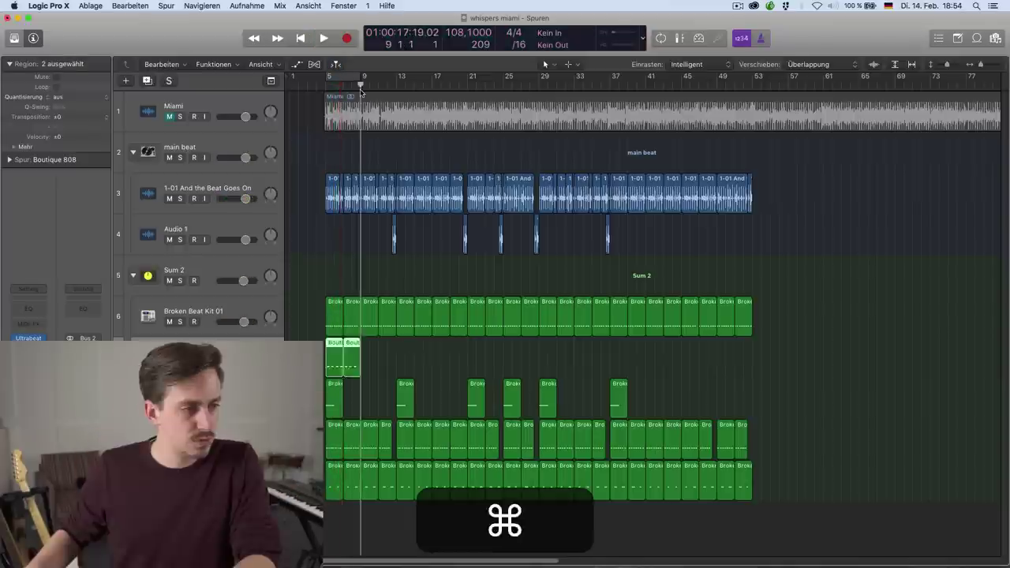
Paste the two Boutique 808 regions eleven times back to back from bar 9 to bar 53.
key("super+v")
key("super+v")
key("super+v")
key("super+v")
key("super+v")
key("super+v")
key("super+v")
key("super+v")
key("super+v")
key("super+v")
key("super+v")
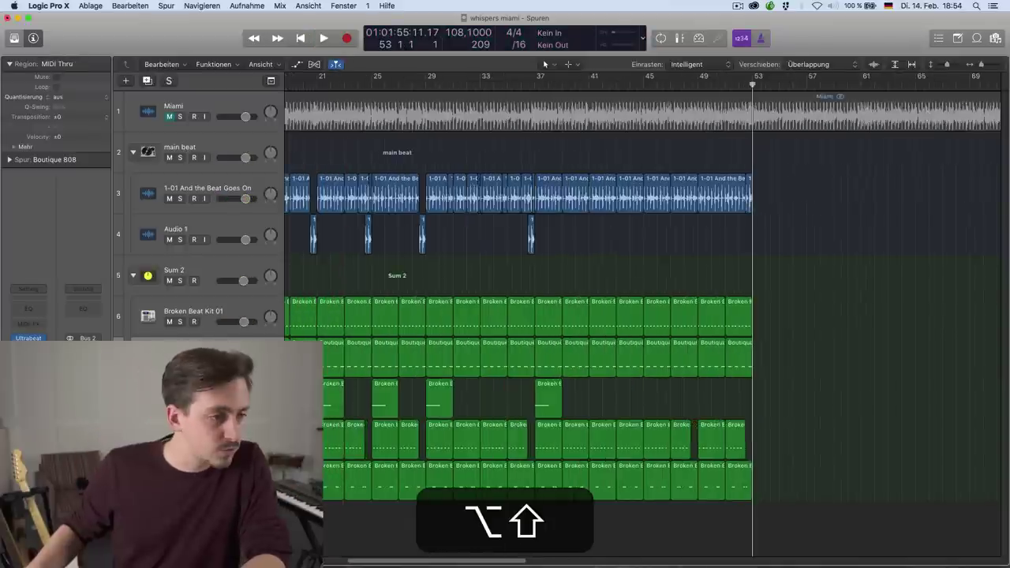
Delete the last half bar before bars 13, 25, 29, 37 and 49 from the Boutique 808 track.
scroll(383, 405, "left", 5)
left_click_drag(426, 366, 434, 365)
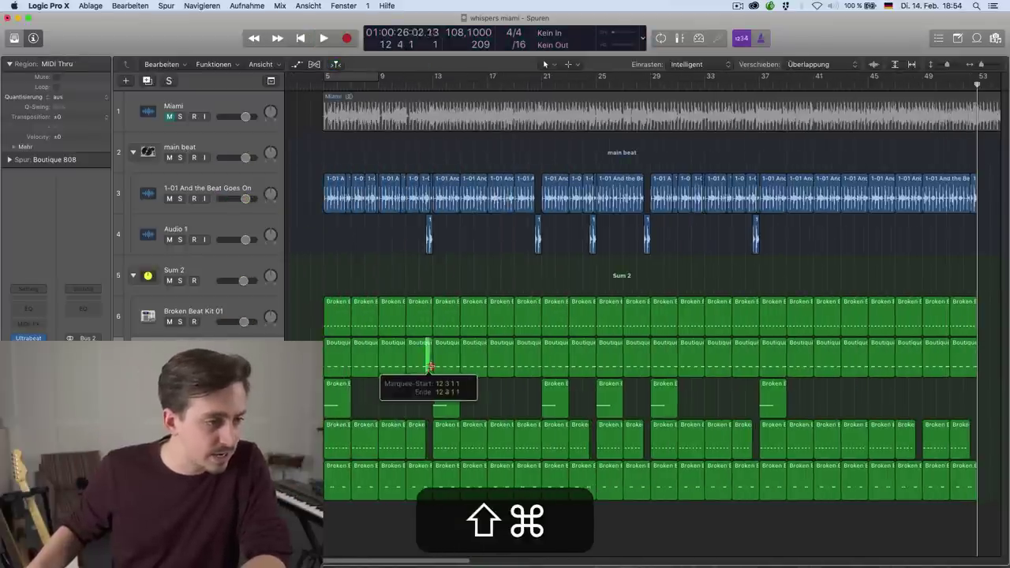
key("super+BackSpace")
left_click_drag(592, 363, 647, 365)
key("super+BackSpace")
left_click_drag(647, 366, 653, 365)
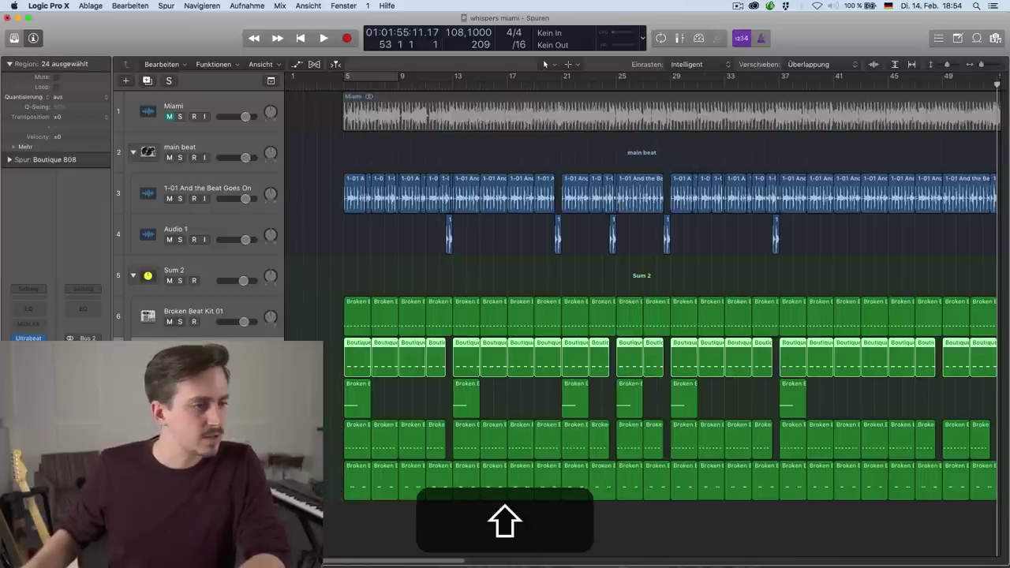